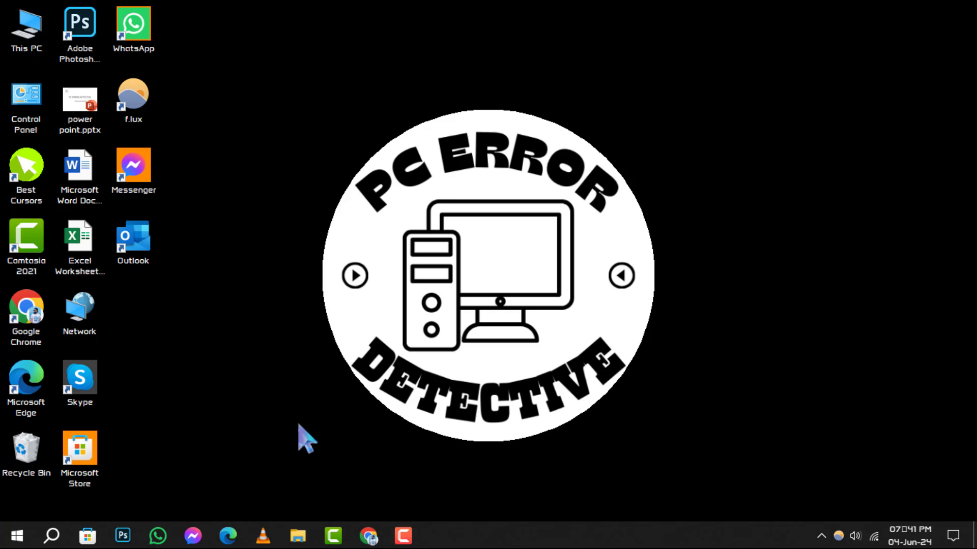
Step: Reach the Taskbar settings page from the taskbar's right-click menu
right_click(546, 533)
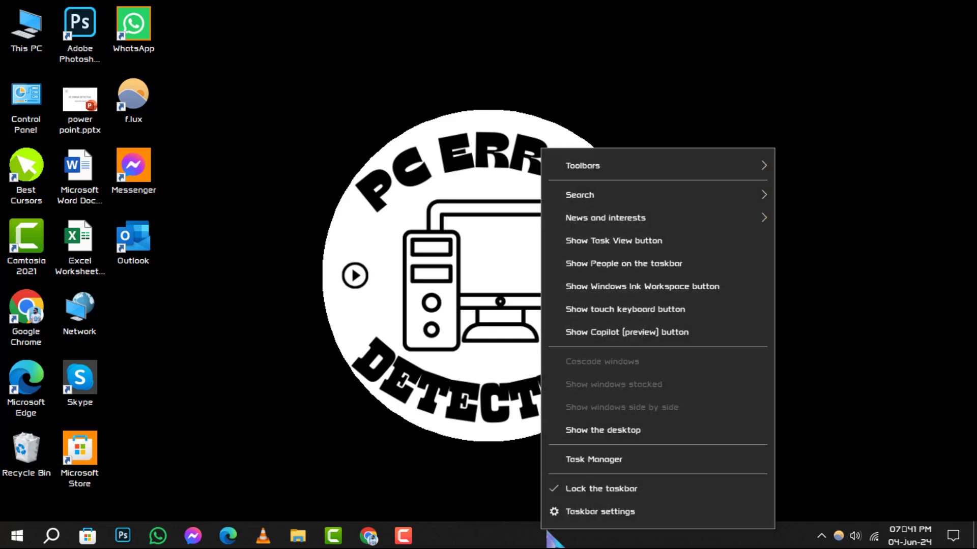
left_click(634, 519)
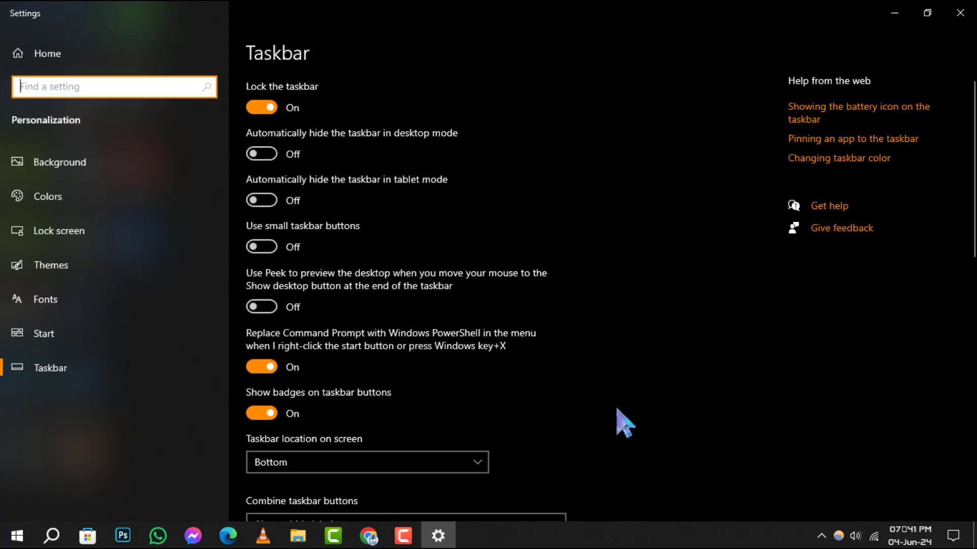
scroll(620, 412, "down", 1)
scroll(620, 412, "down", 3)
scroll(637, 414, "up", 3)
scroll(638, 415, "down", 3)
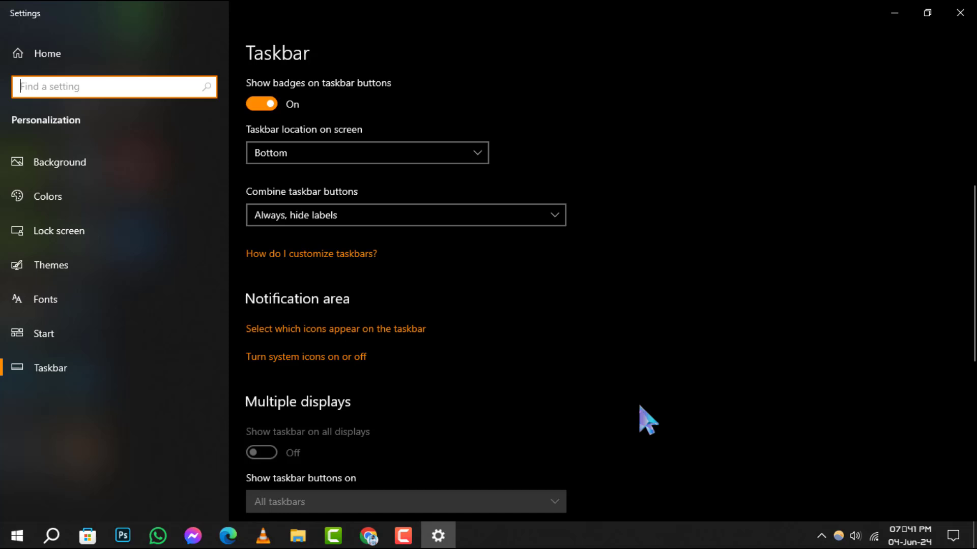
scroll(641, 415, "down", 1)
scroll(647, 423, "up", 3)
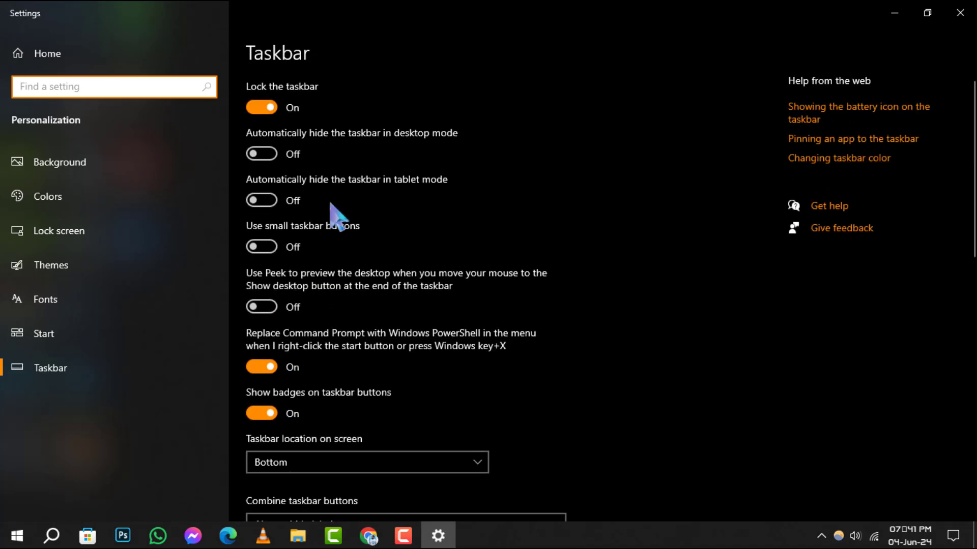
Step: Toggle the desktop-mode auto-hide switch and turn on auto-hide for tablet mode
left_click(276, 159)
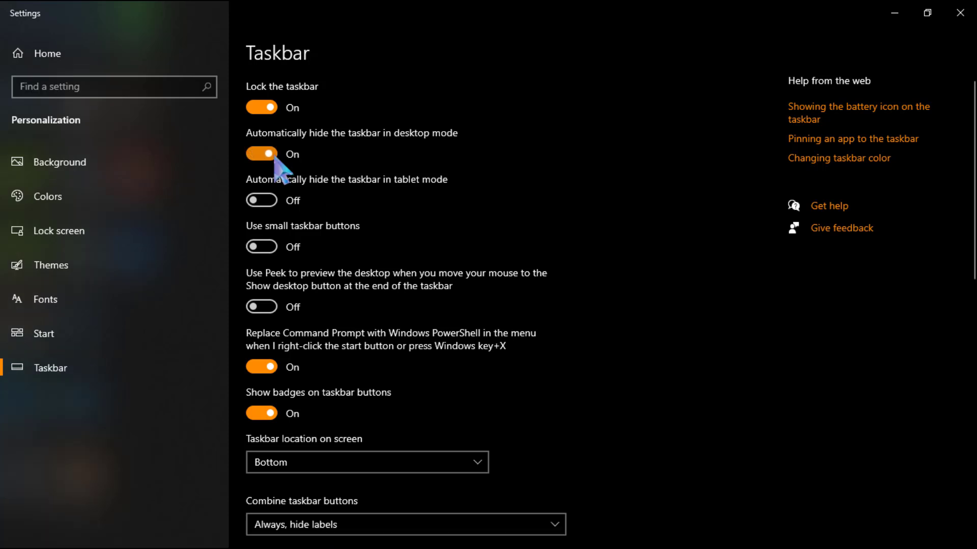
left_click(275, 156)
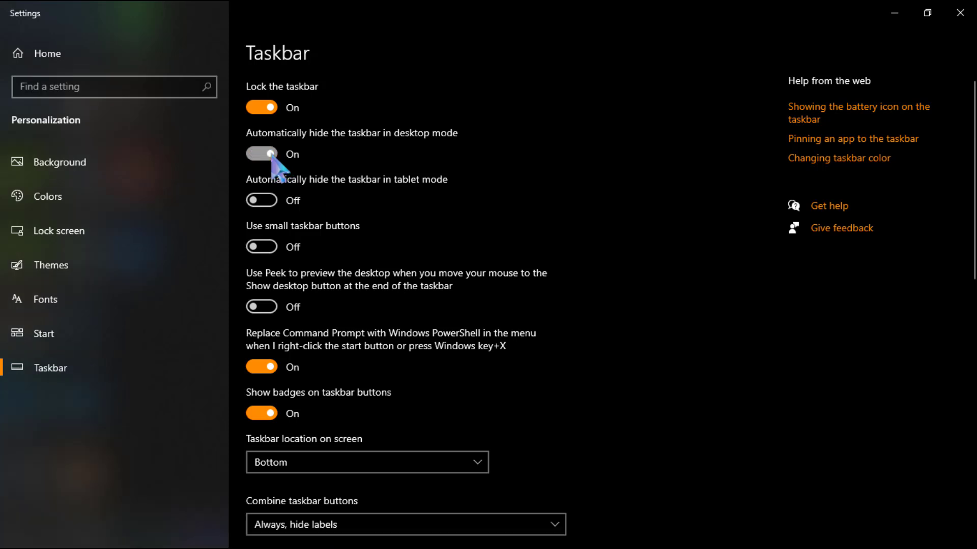
left_click(273, 206)
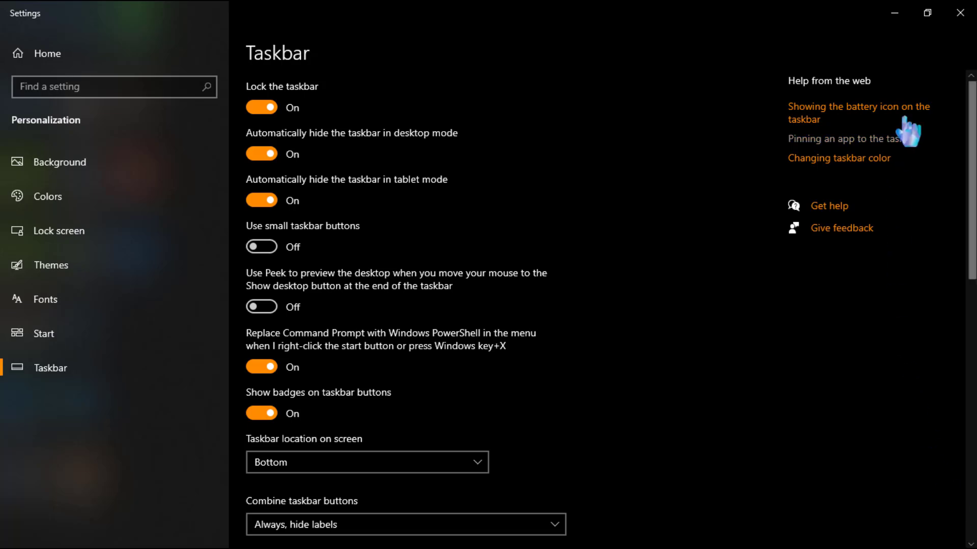
Step: Minimize Settings and launch Task Manager from the Start button's quick menu
left_click(894, 13)
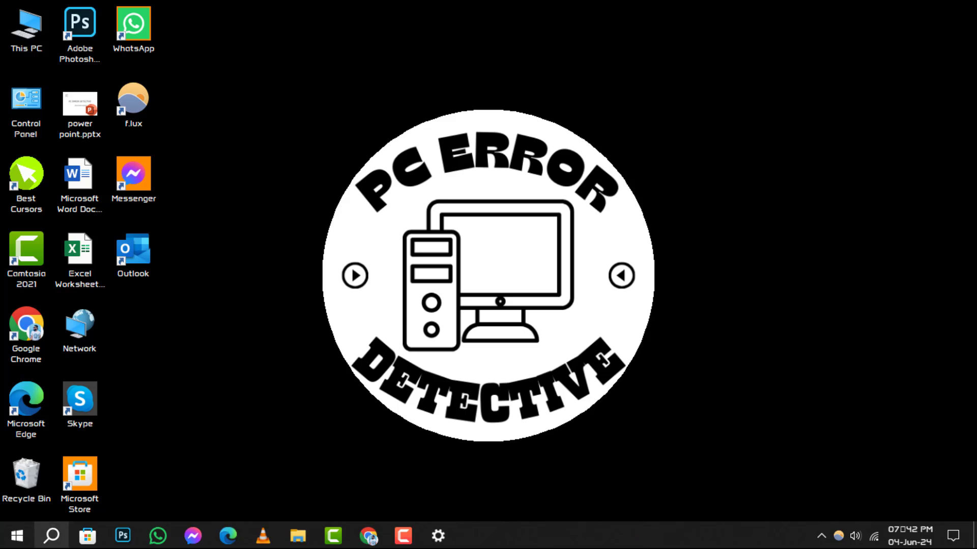
right_click(18, 537)
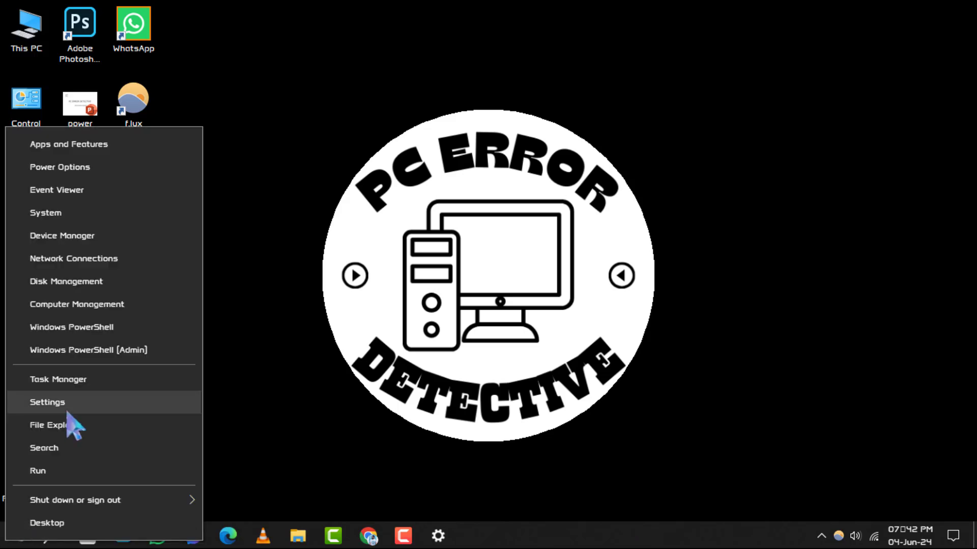
left_click(66, 381)
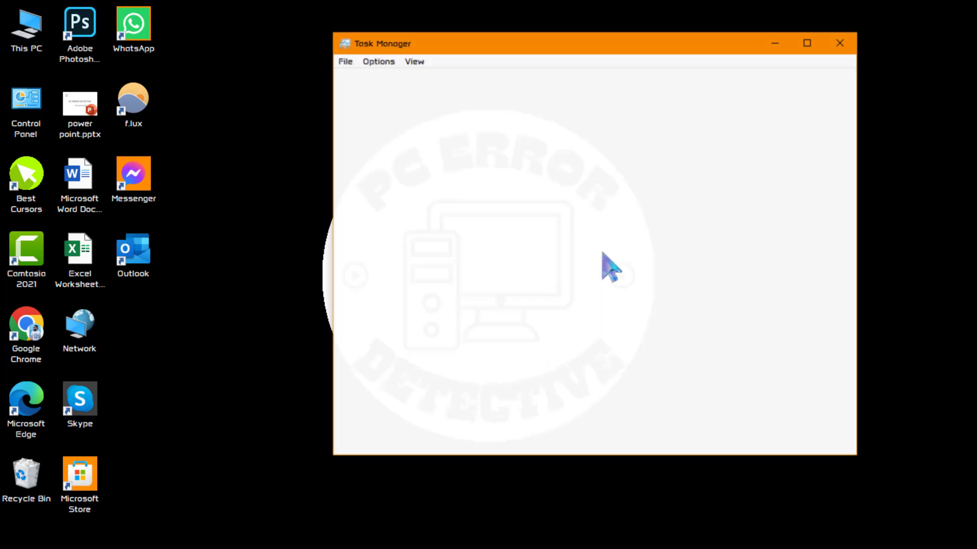
Step: In Details, select explorer.exe, request End task and cancel the confirmation
left_click(592, 79)
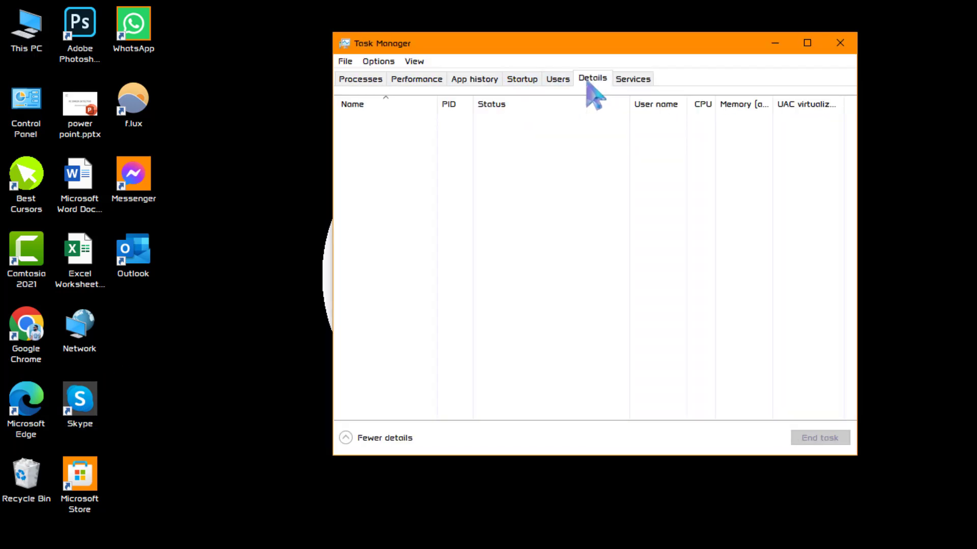
scroll(551, 288, "down", 5)
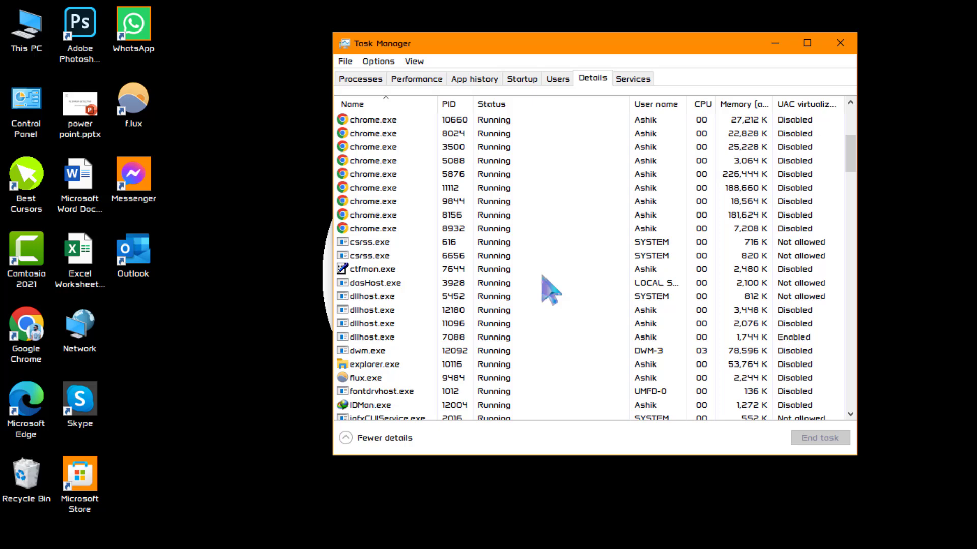
left_click(412, 353)
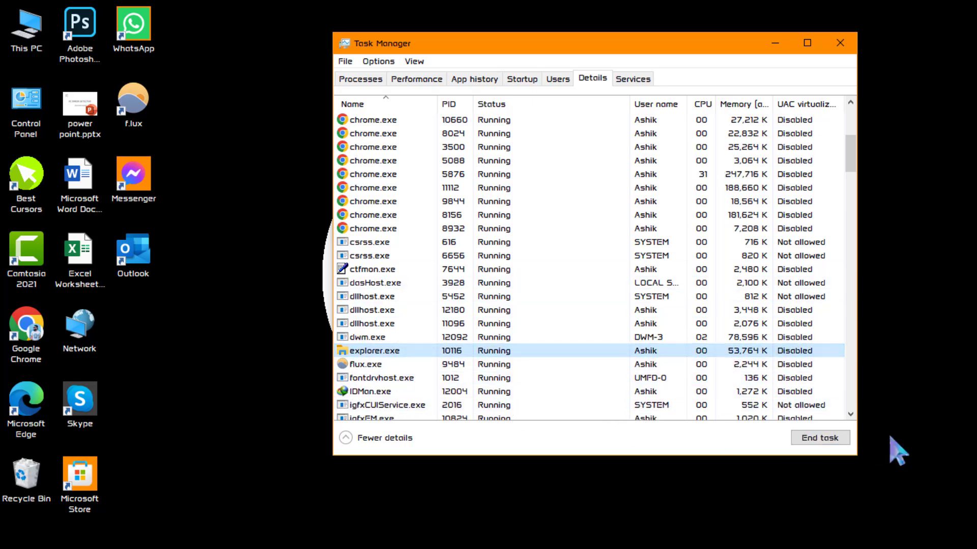
left_click(810, 440)
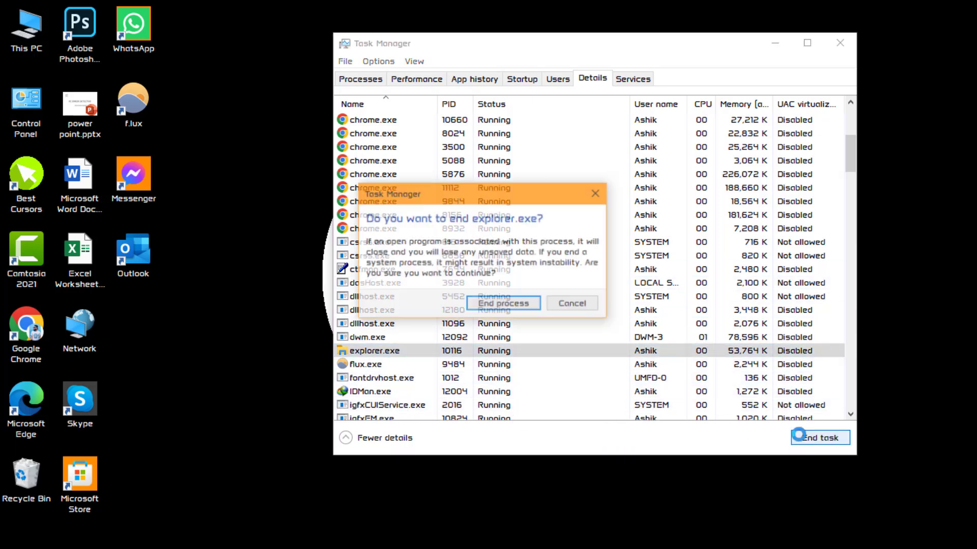
left_click(571, 308)
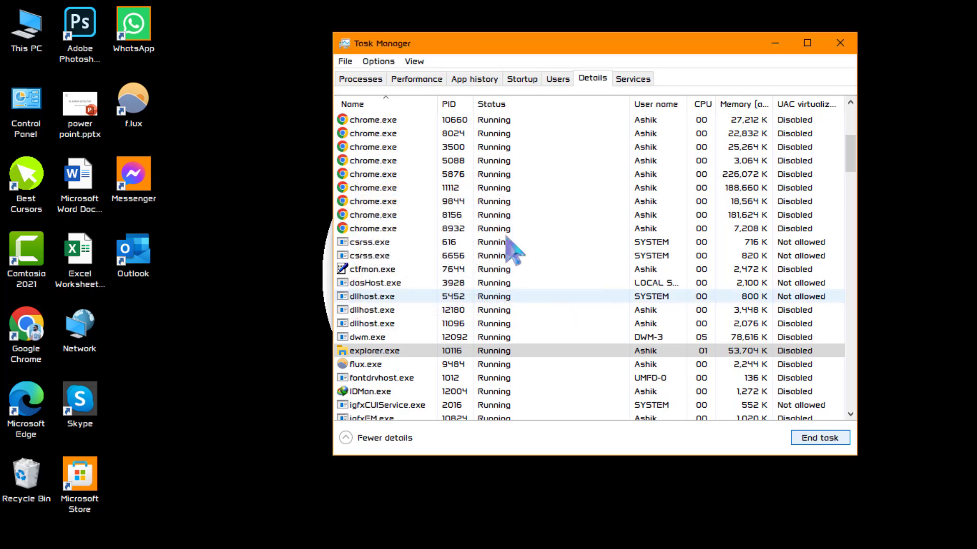
Step: Run explorer.exe as a new task via File, then close Task Manager
left_click(345, 61)
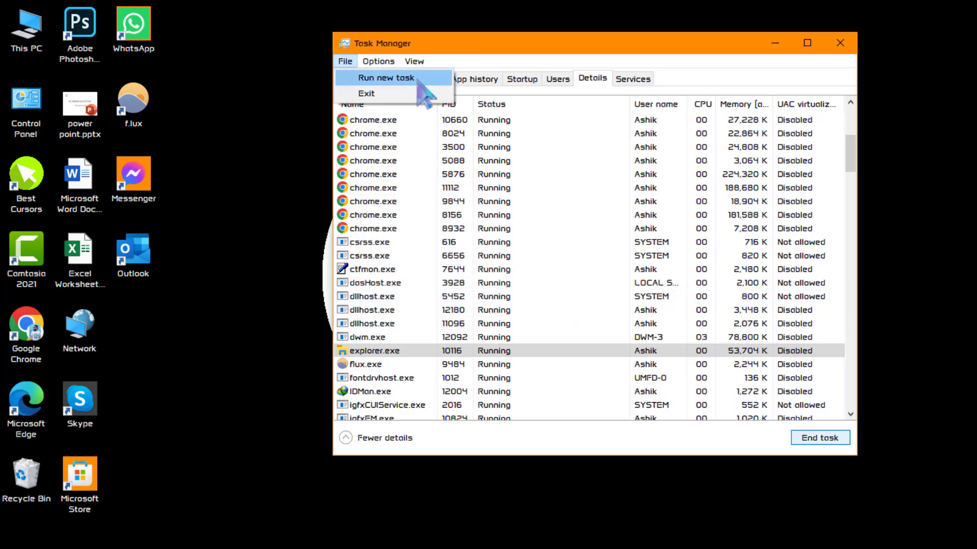
left_click(418, 83)
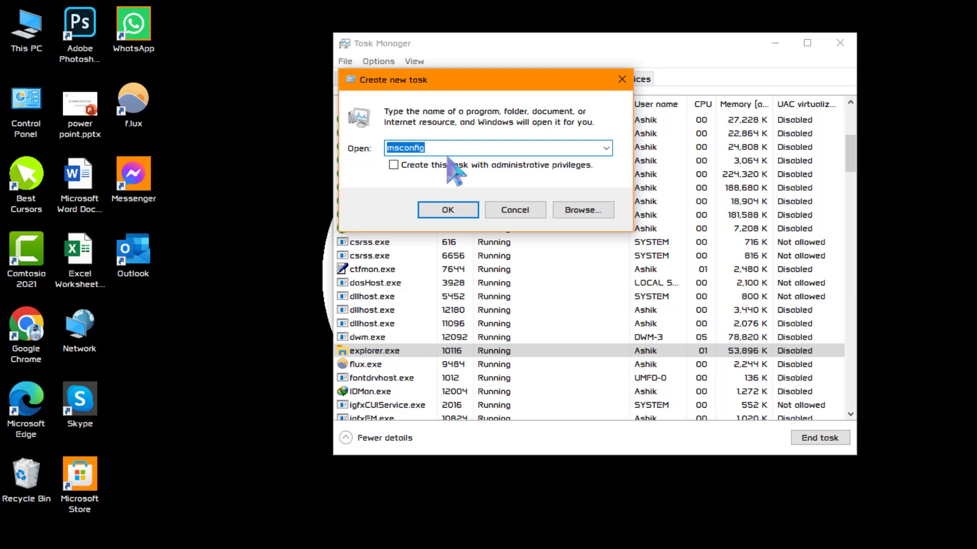
type("explorer.exe")
left_click(458, 210)
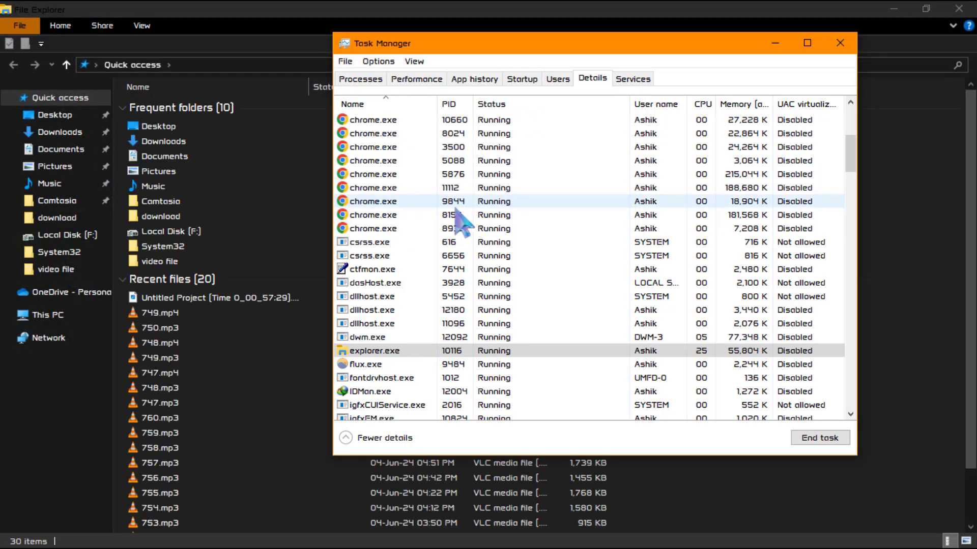
left_click(839, 45)
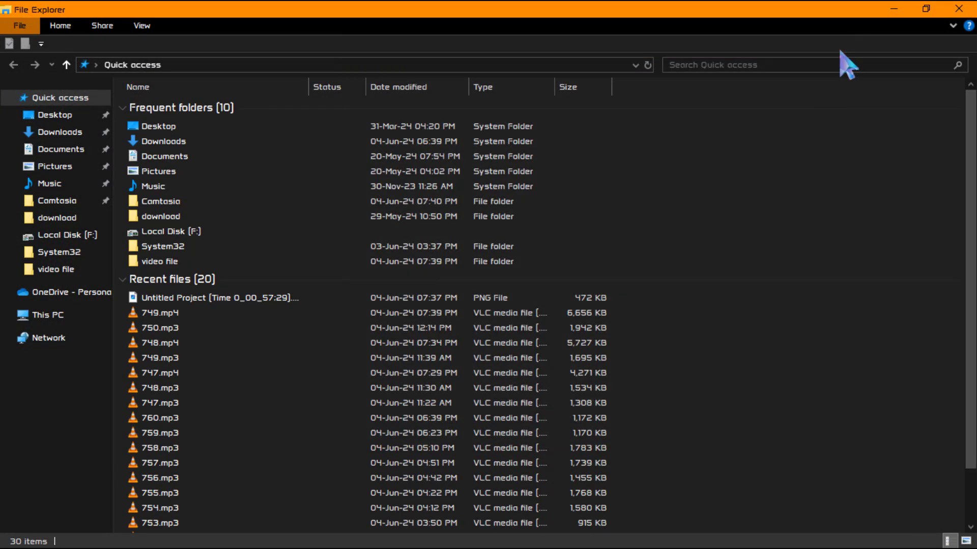